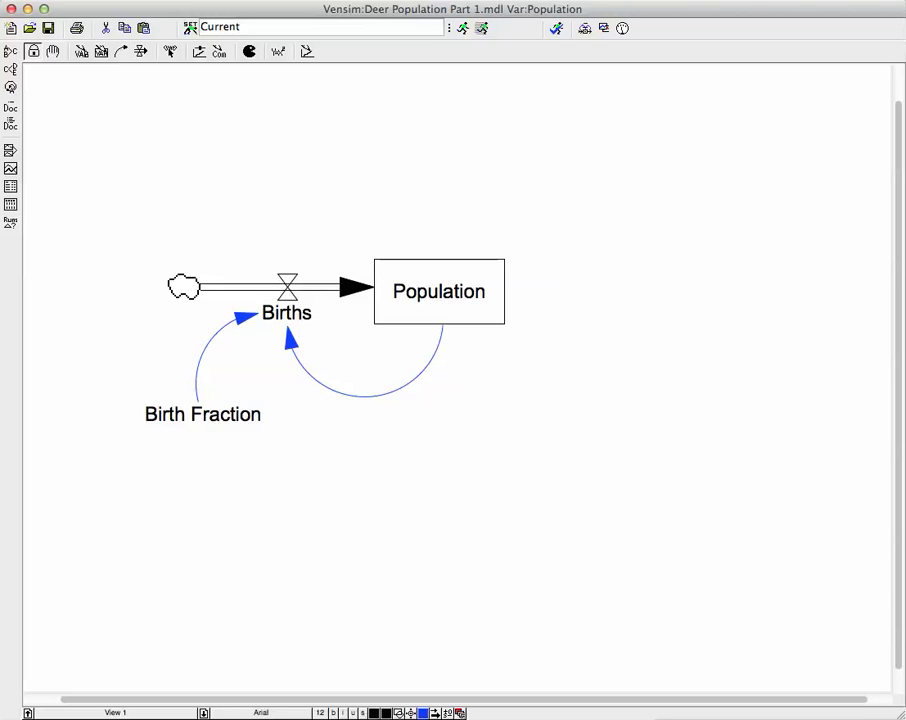
# Step: Add an outflow named Deaths running from the Population stock to a cloud on the side opposite Births
pyautogui.press('6')
pyautogui.click(440, 291)
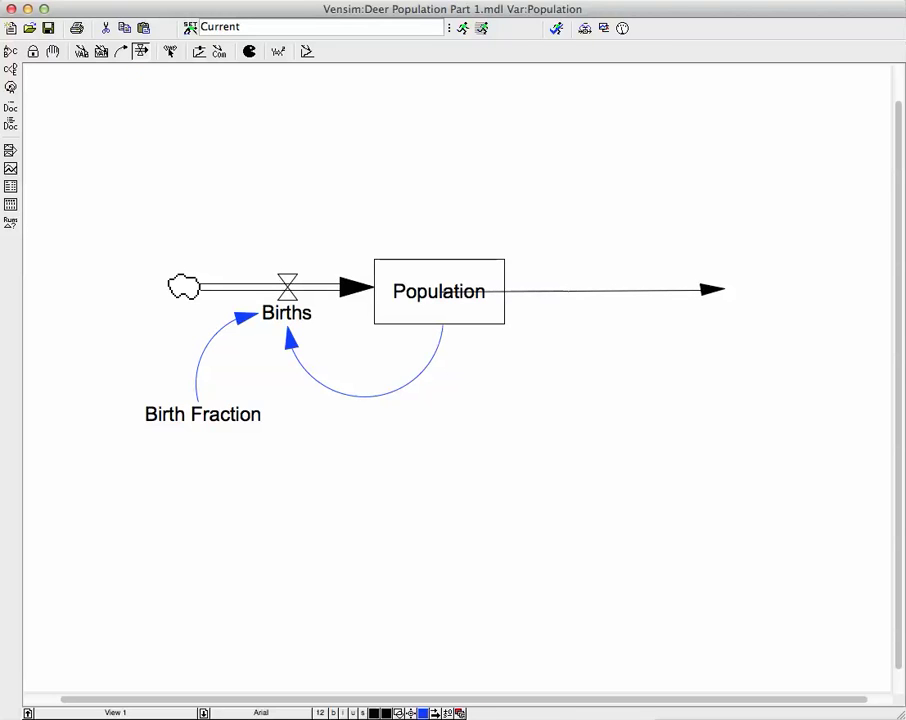
pyautogui.click(724, 290)
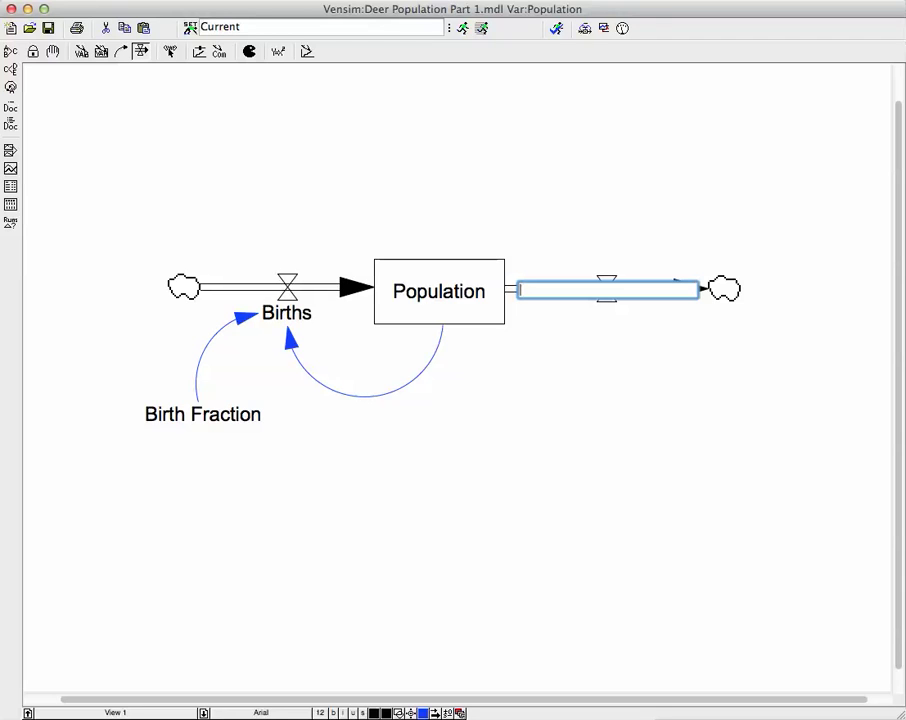
pyautogui.write('Deaths')
pyautogui.press('Return')
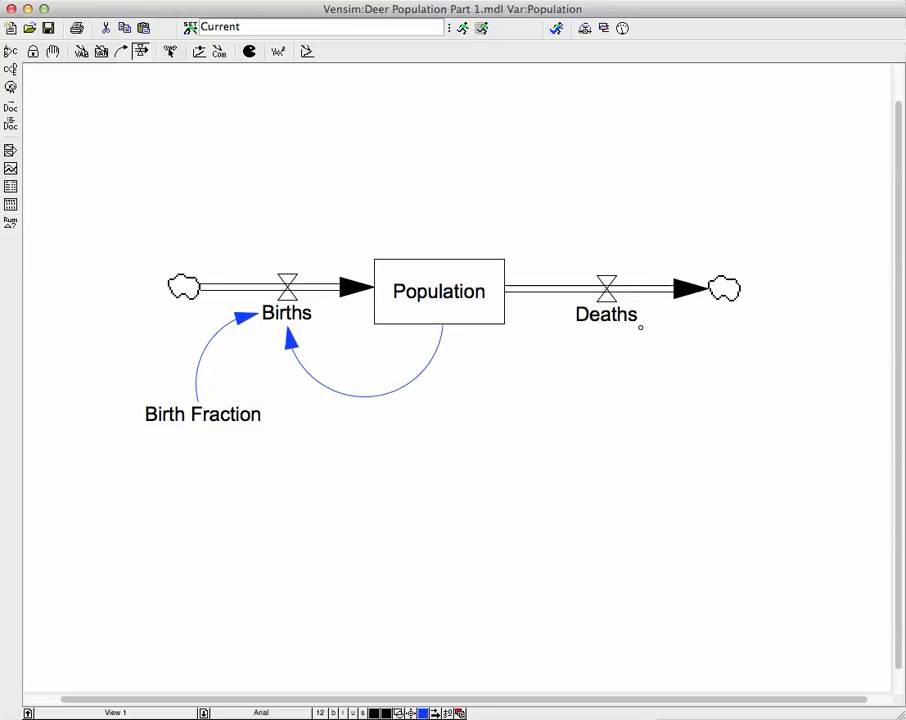
# Step: Add a variable named Lifespan below the Deaths flow, near its cloud
pyautogui.press('3')
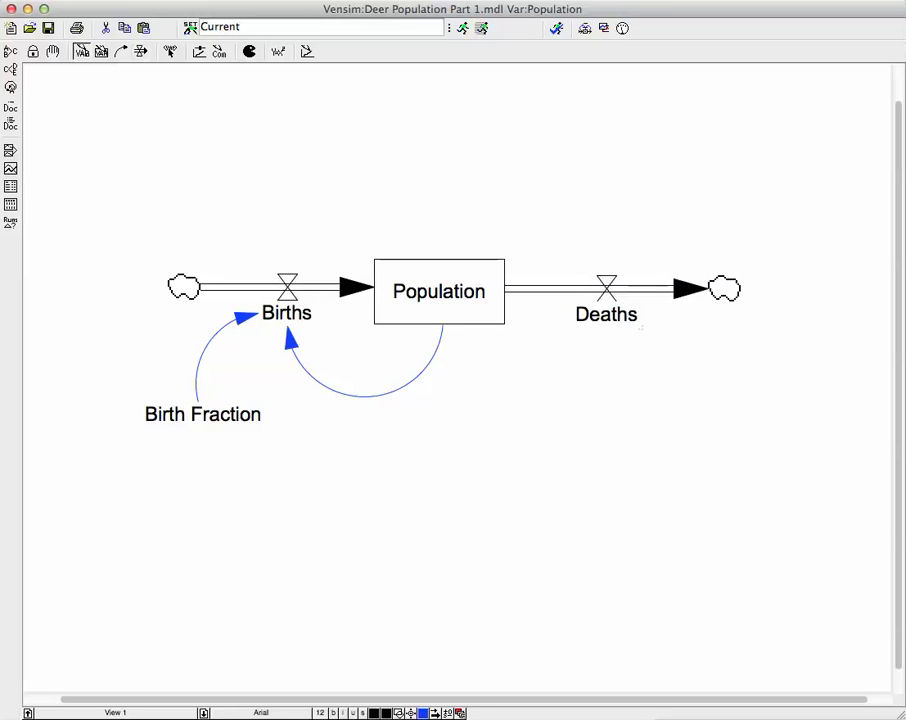
pyautogui.click(700, 424)
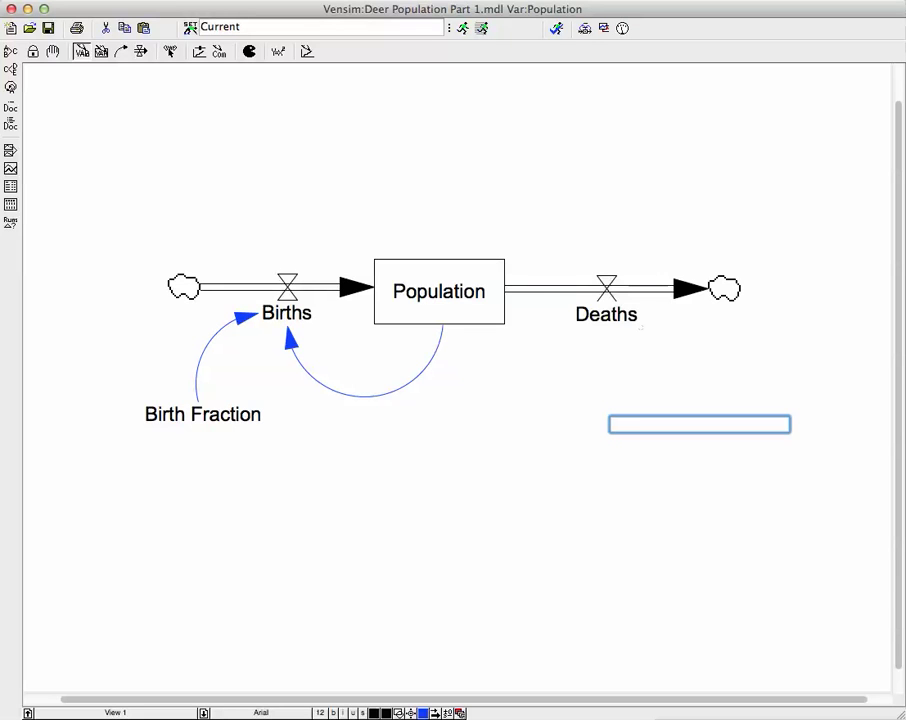
pyautogui.write('Lifespan')
pyautogui.press('Return')
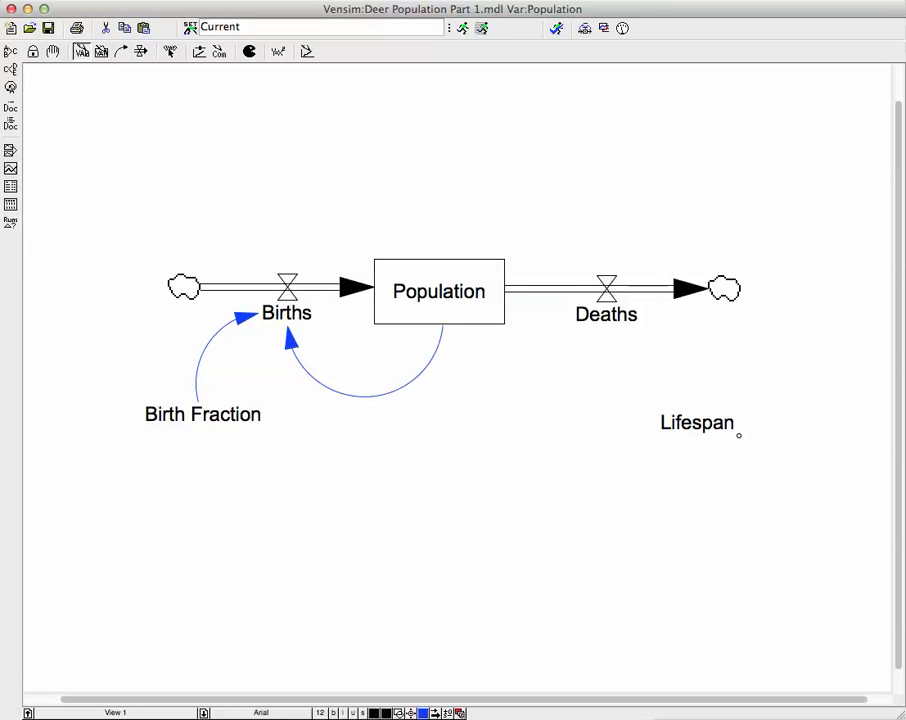
# Step: Connect Lifespan to Deaths with an outward-curved causal arrow, and connect Population to Deaths
pyautogui.press('5')
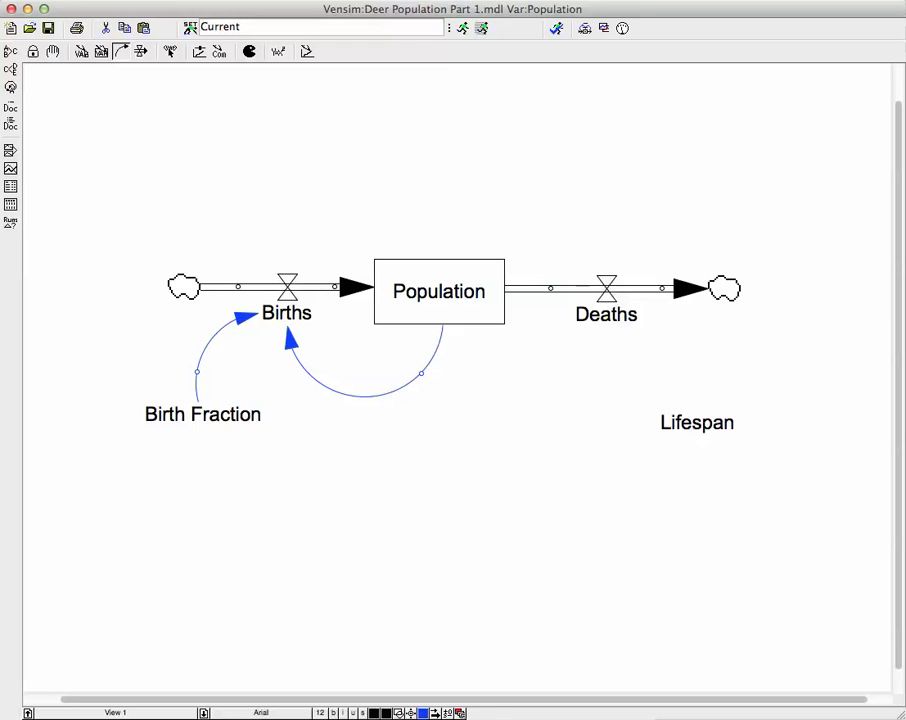
pyautogui.click(697, 422)
pyautogui.click(606, 316)
pyautogui.moveTo(658, 376); pyautogui.dragTo(695, 363)
pyautogui.click(444, 297)
pyautogui.press('Escape')
pyautogui.click(606, 314)
# Step: Flatten the causal arrows from Population to Births and from Population to Deaths into matching shallow curves
pyautogui.moveTo(421, 373); pyautogui.dragTo(357, 353)
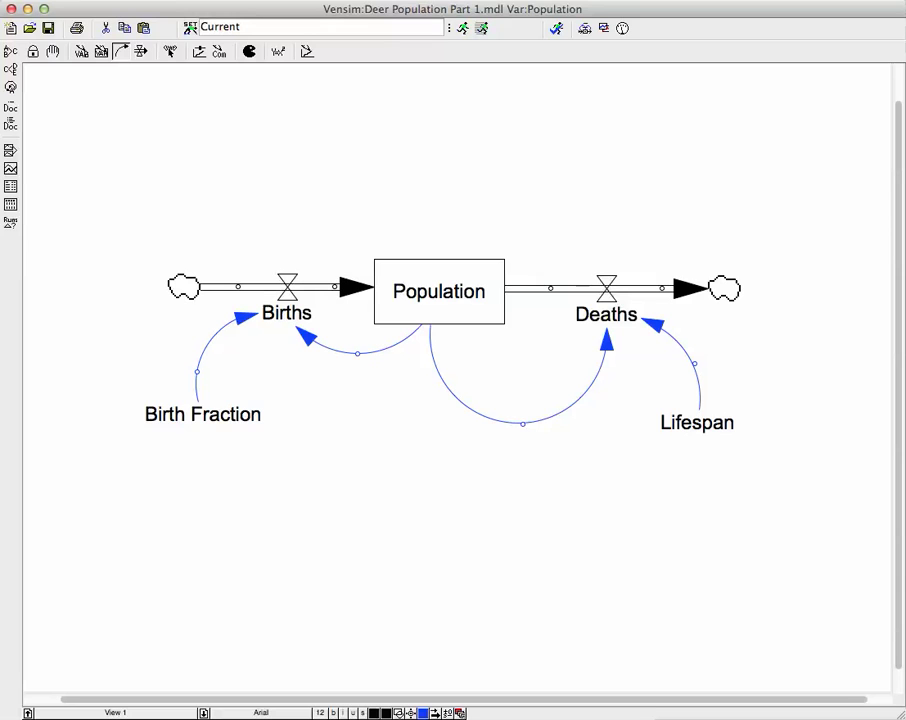
pyautogui.moveTo(522, 423); pyautogui.dragTo(540, 359)
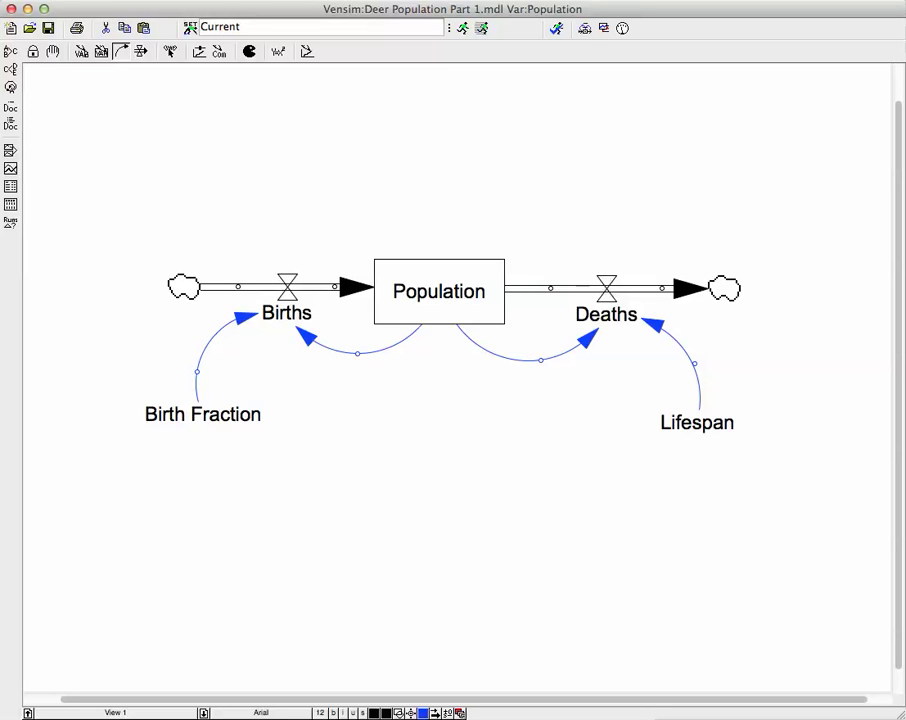
pyautogui.click(53, 51)
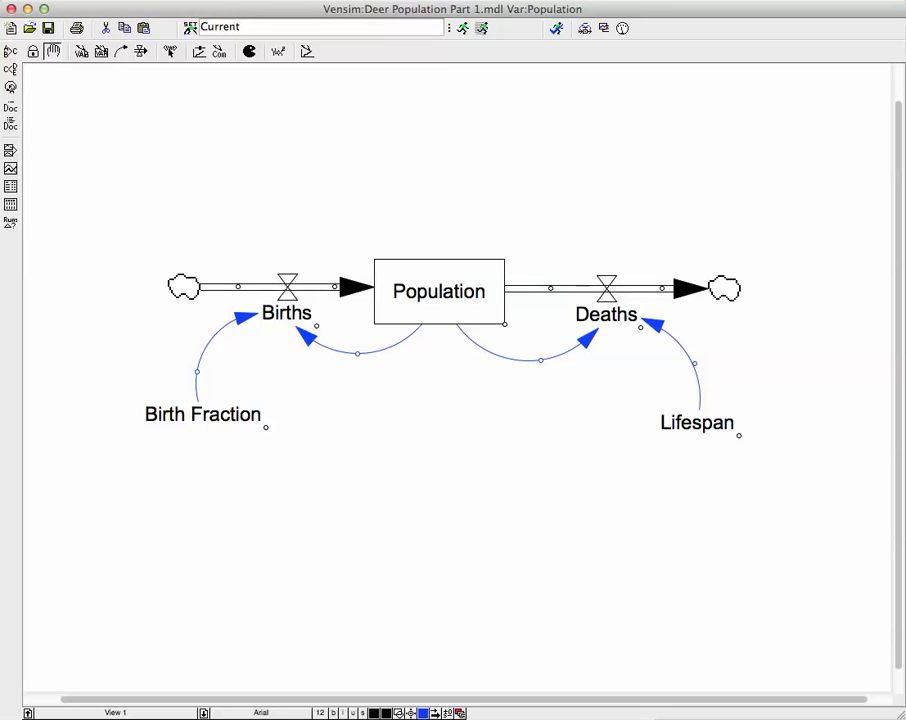
# Step: Lock the sketch and review the model settings for the time bounds, time step, time units and integration type
pyautogui.press('1')
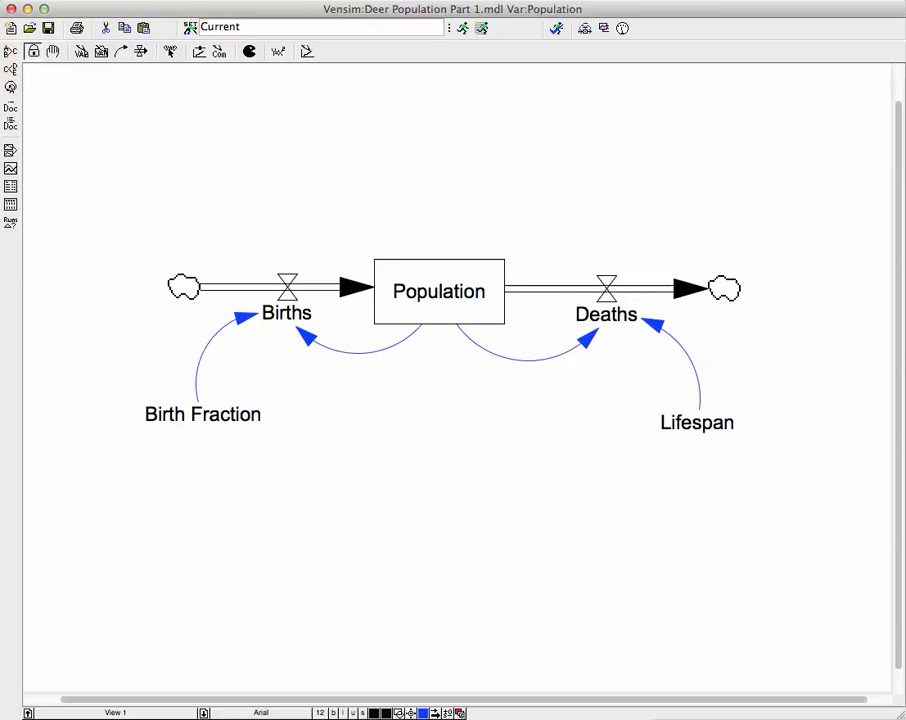
pyautogui.click(2, 0)
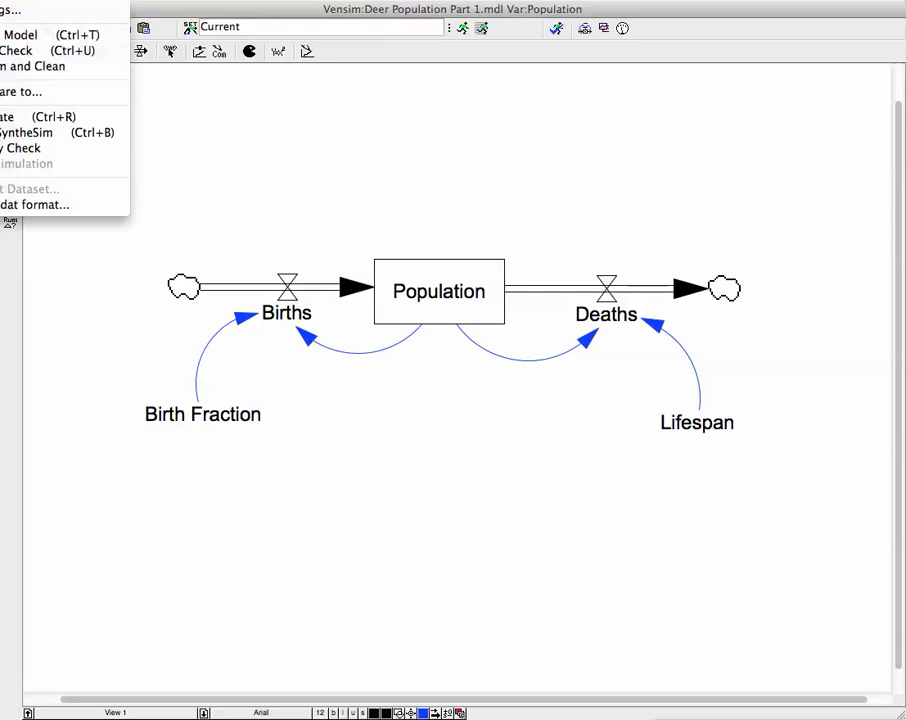
pyautogui.click(8, 10)
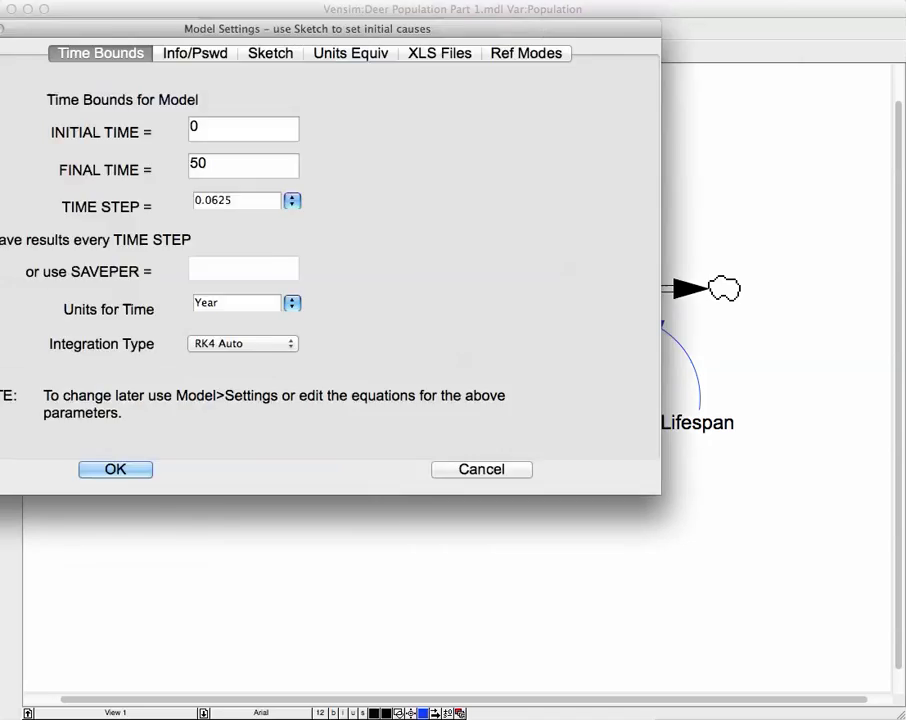
pyautogui.moveTo(307, 29); pyautogui.dragTo(534, 91)
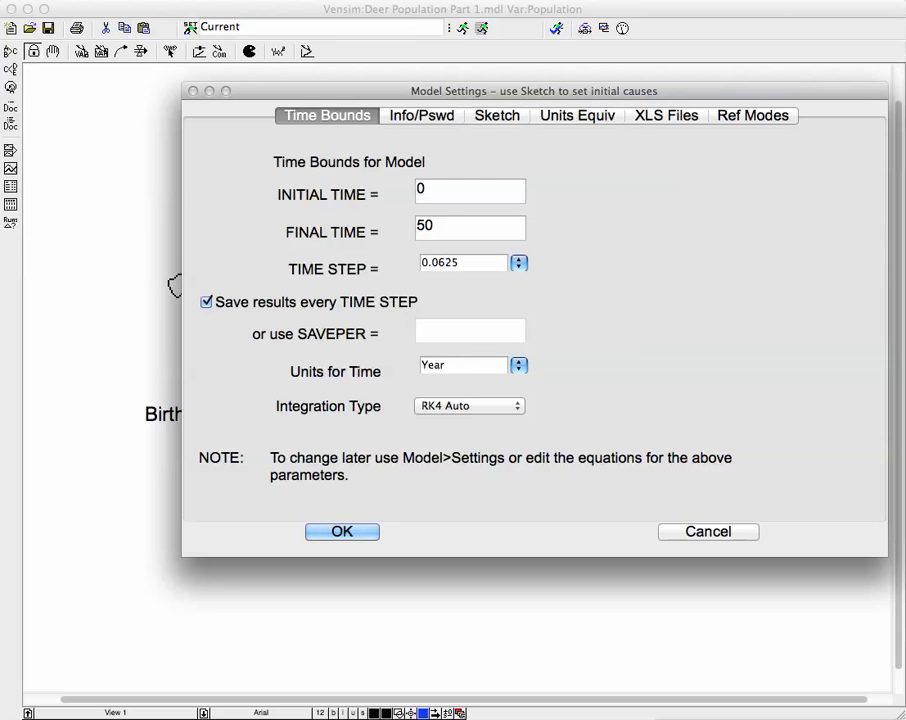
pyautogui.press('Return')
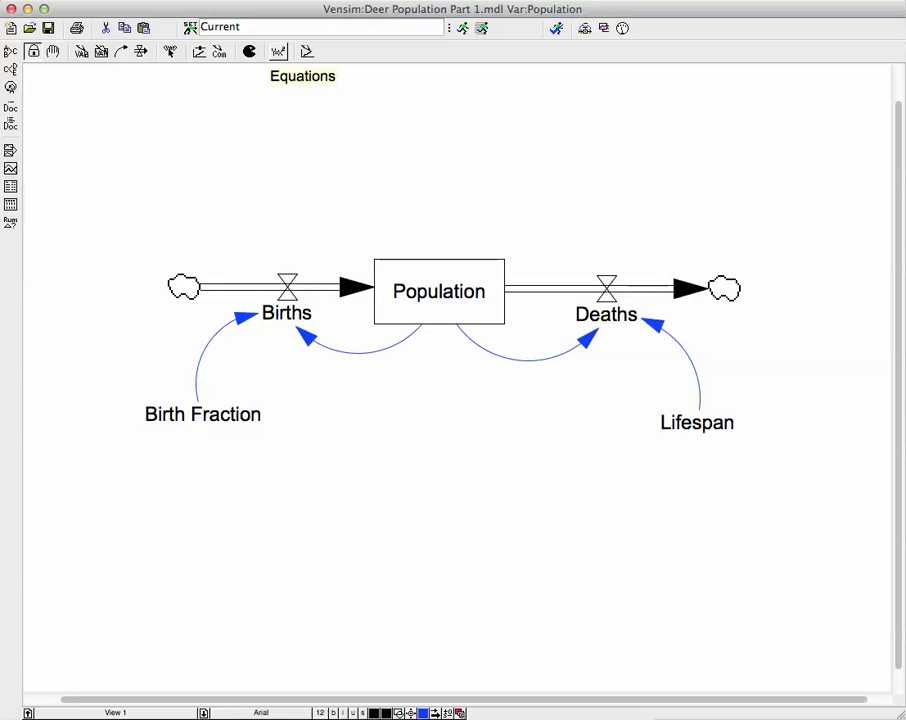
# Step: Open the Population equation and accept Births-Deaths as its rate with an initial value of 100000
pyautogui.click(278, 51)
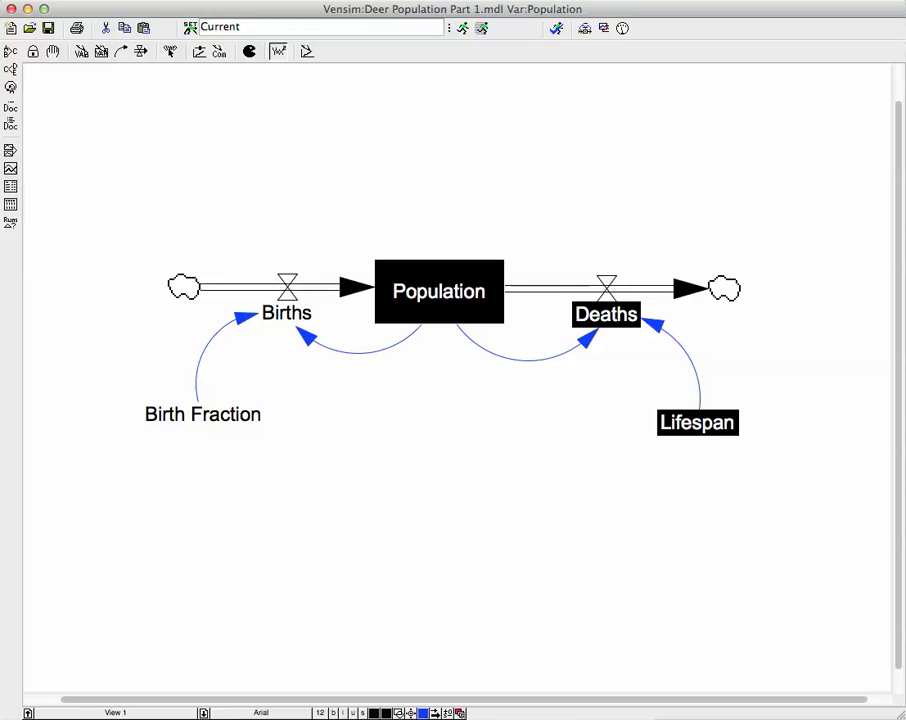
pyautogui.click(439, 291)
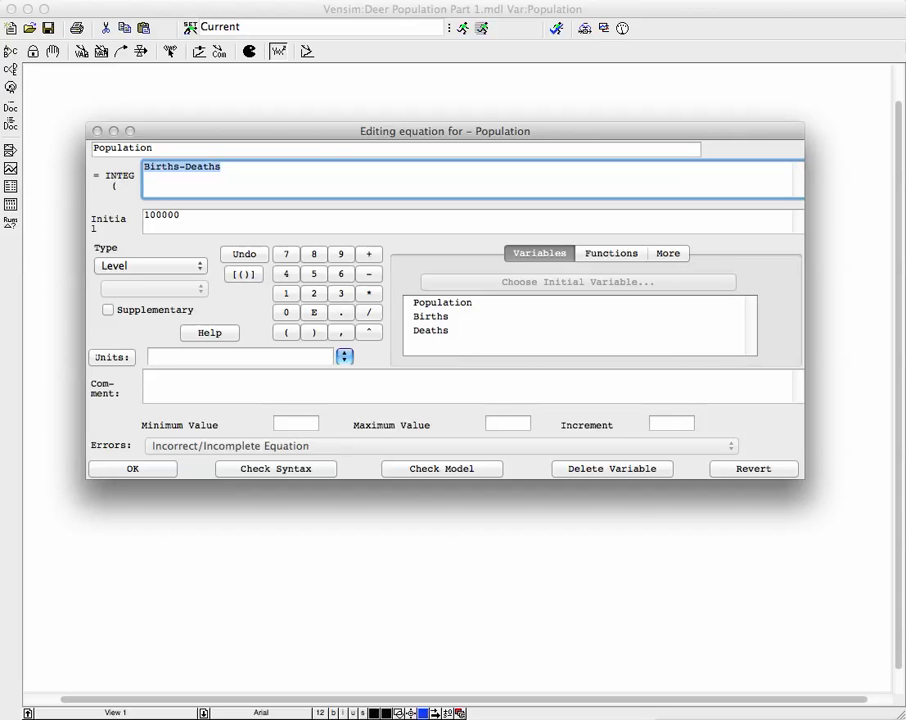
pyautogui.press('Return')
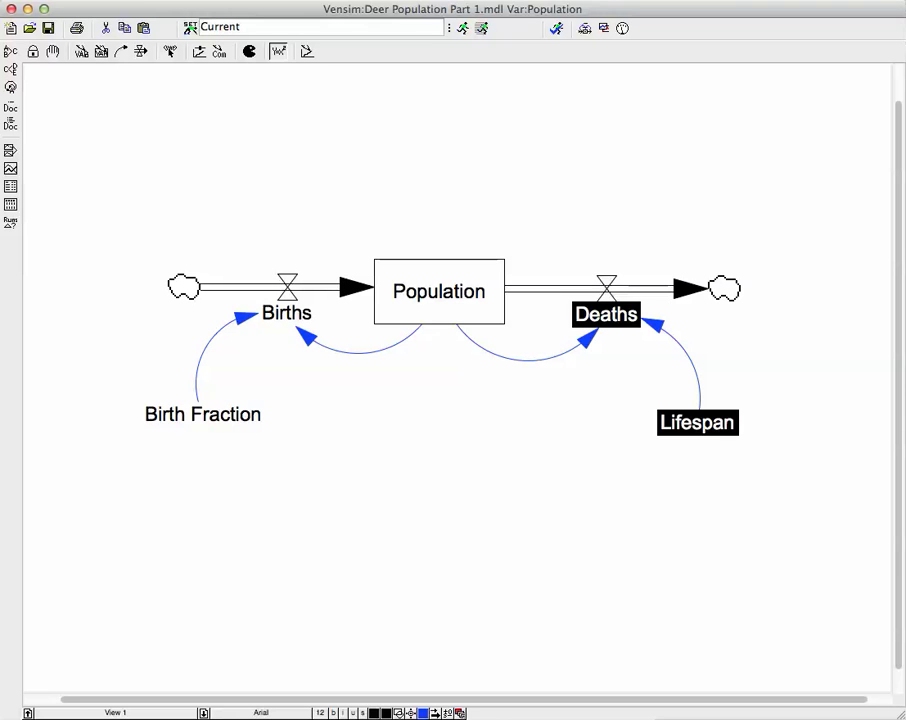
# Step: Define the Deaths equation as Population / Lifespan
pyautogui.click(606, 315)
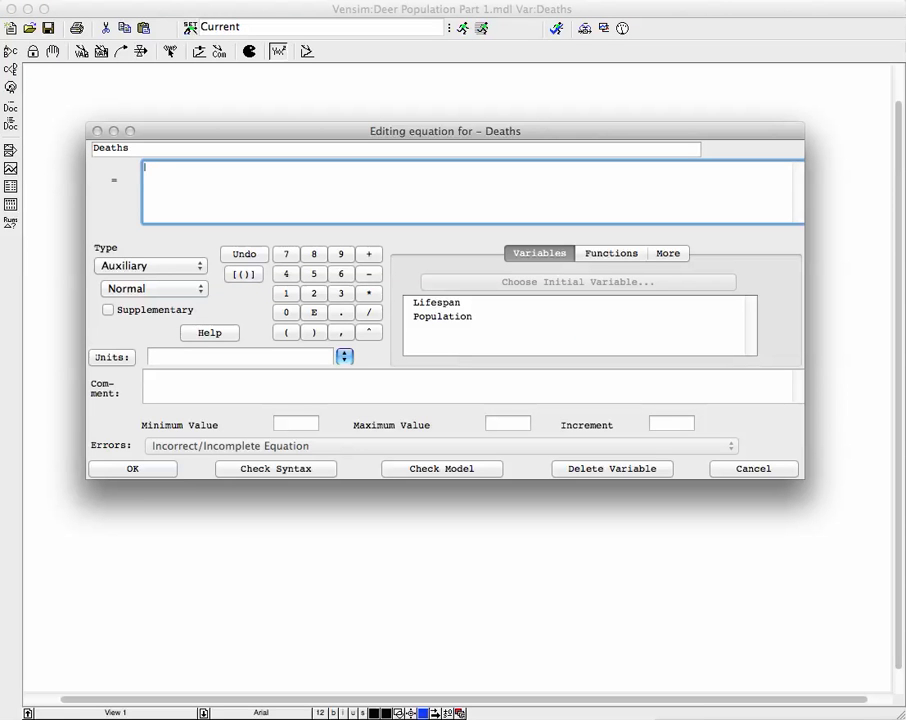
pyautogui.write('Population')
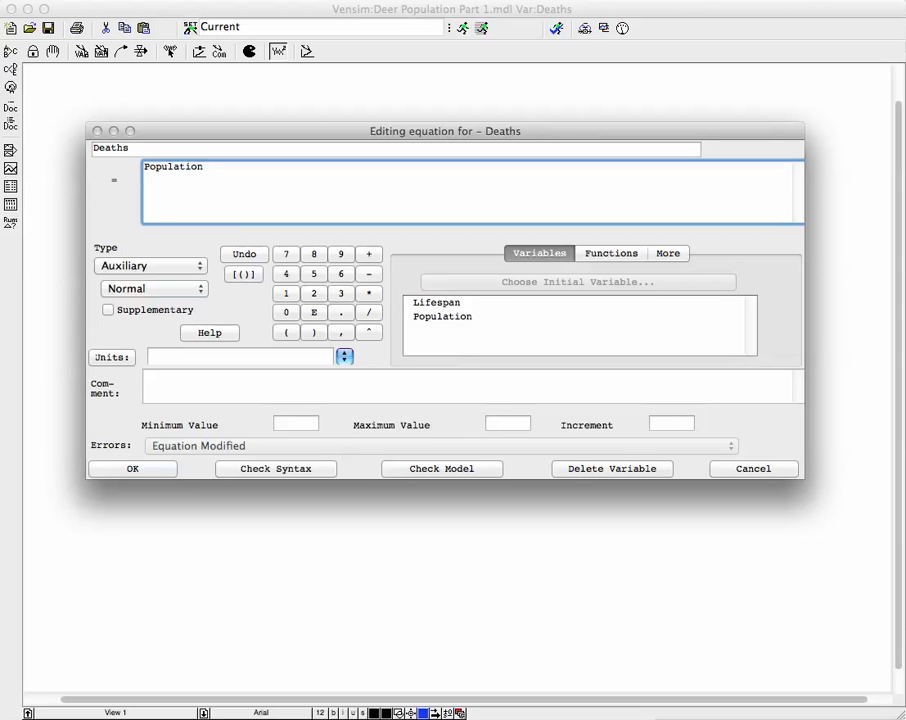
pyautogui.write(' / Lifespan')
pyautogui.press('Return')
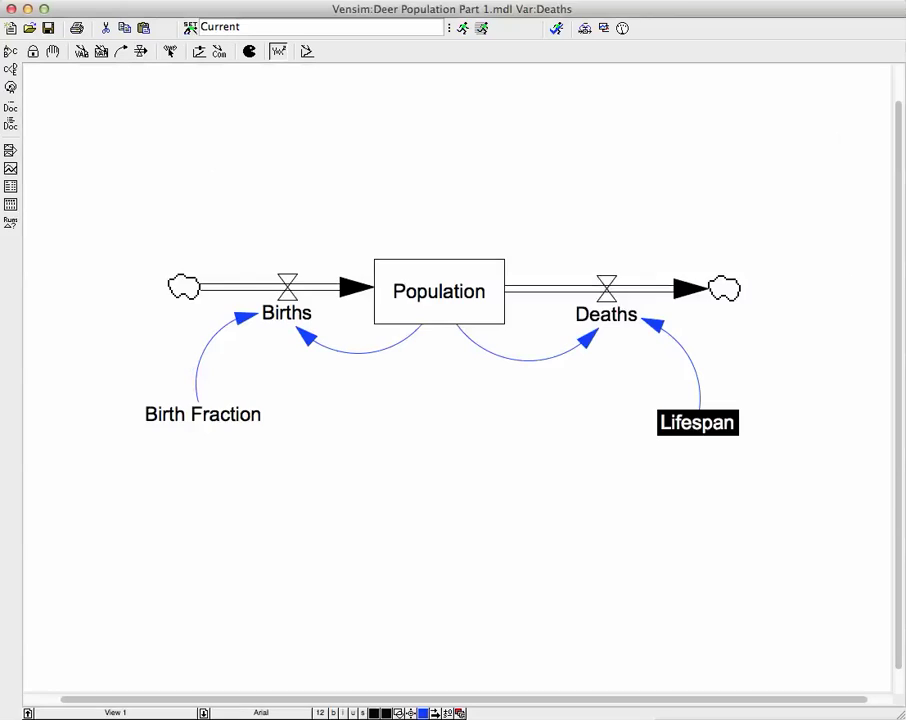
# Step: Set the Lifespan constant to 76
pyautogui.click(697, 423)
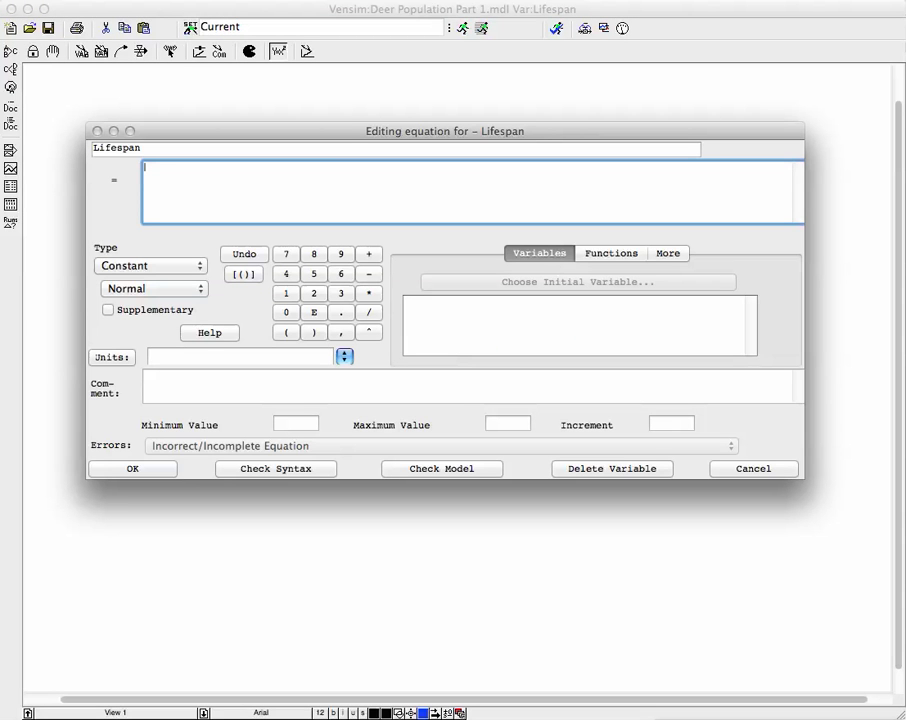
pyautogui.write('76')
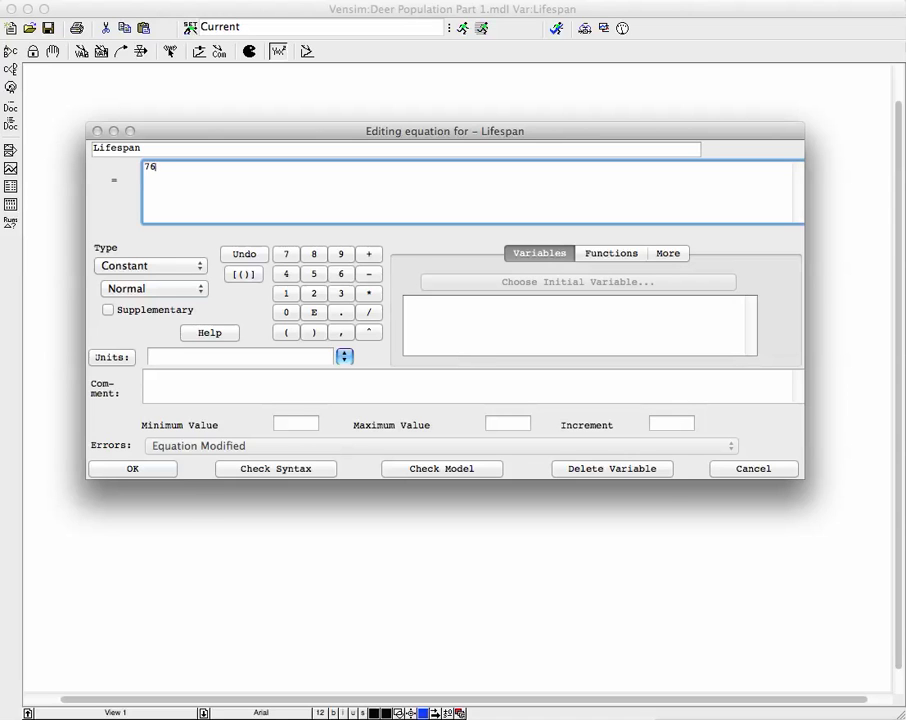
pyautogui.press('Return')
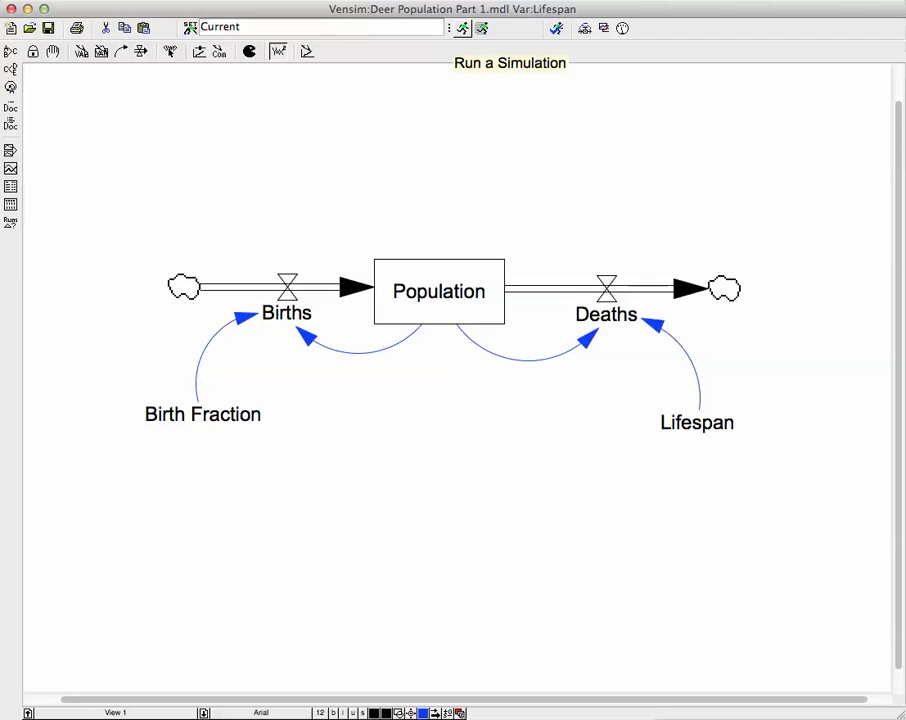
# Step: Run the simulation and overwrite the existing dataset Current
pyautogui.click(463, 28)
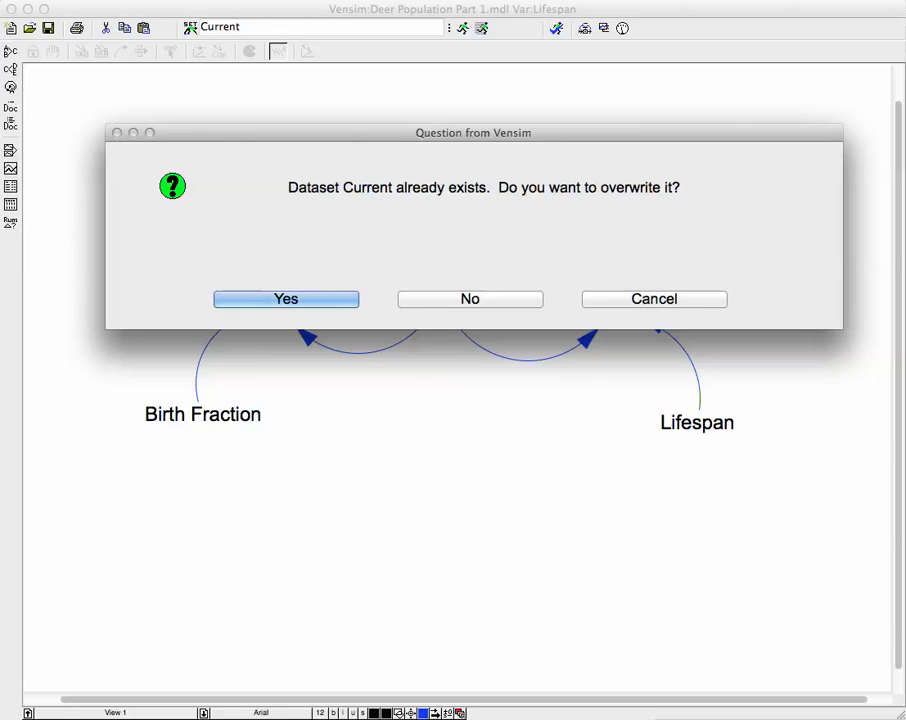
pyautogui.press('Return')
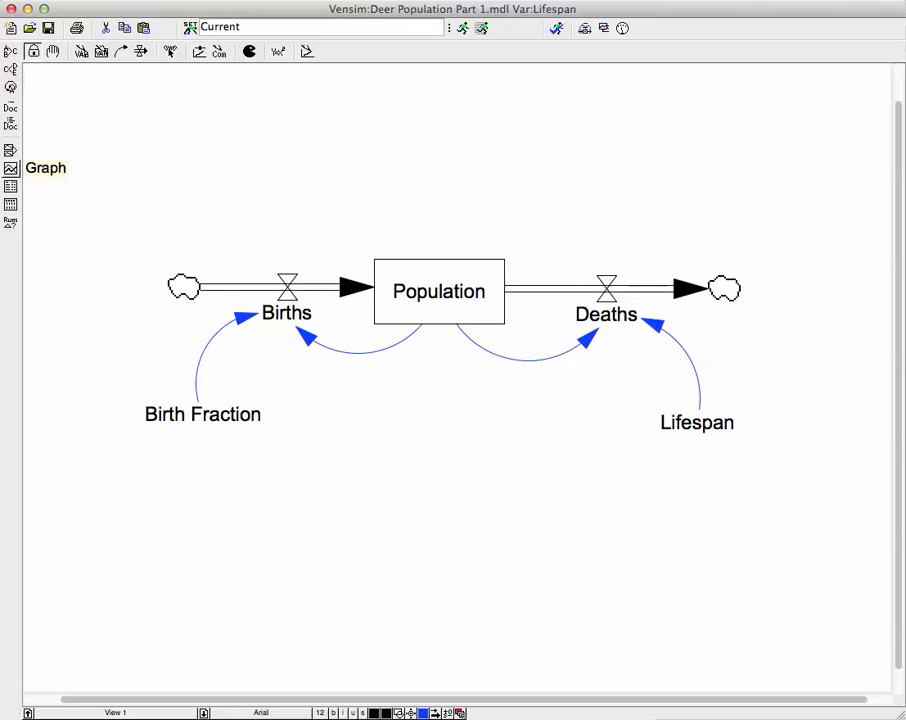
# Step: Graph Population over time, examine the curve in an enlarged and repositioned window, and close the graph
pyautogui.press('2')
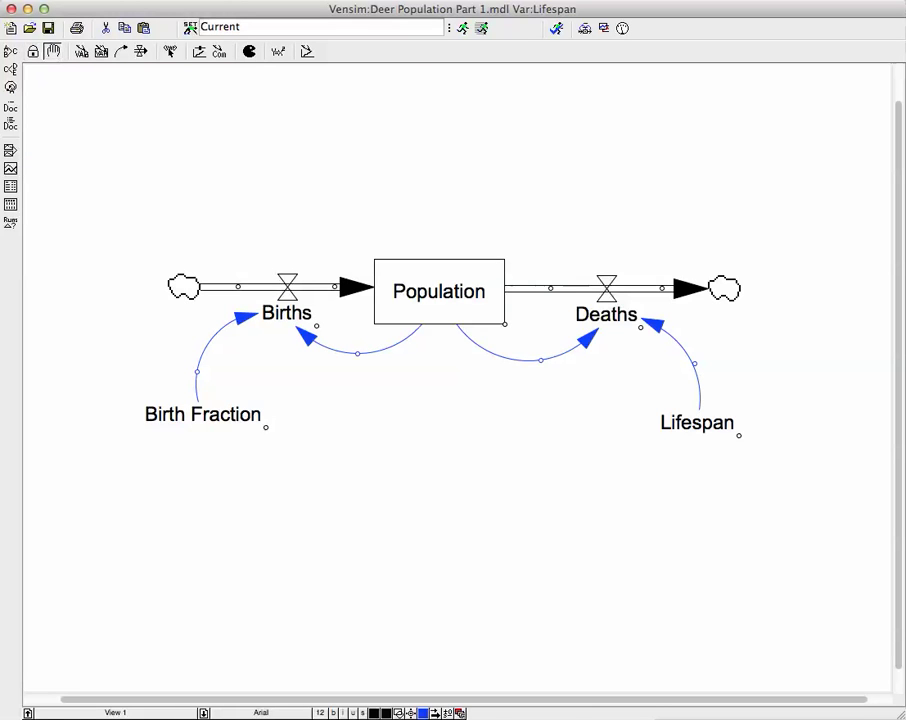
pyautogui.click(439, 291)
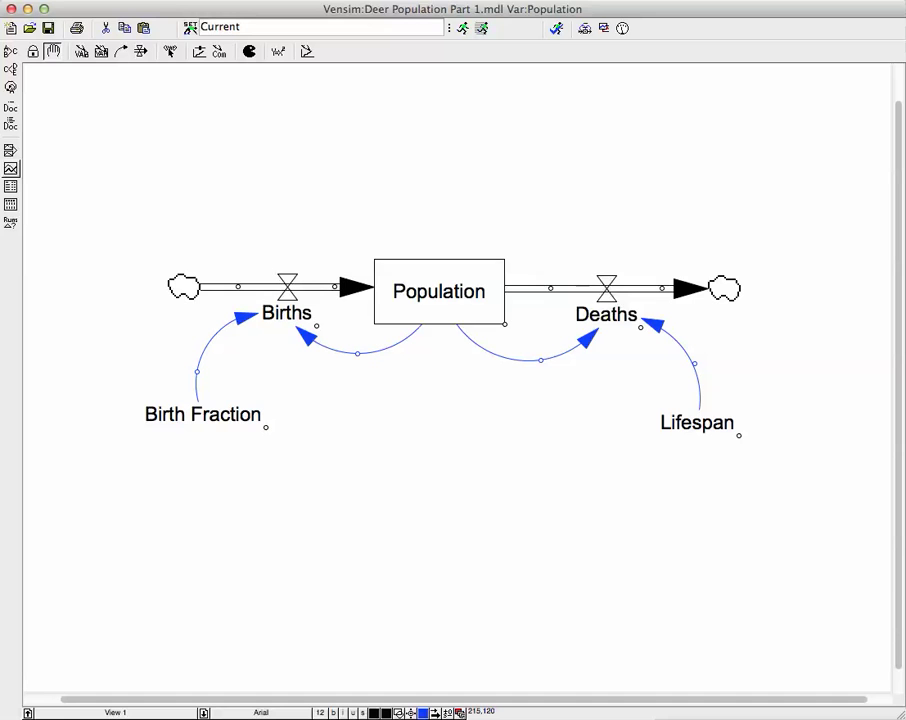
pyautogui.click(11, 168)
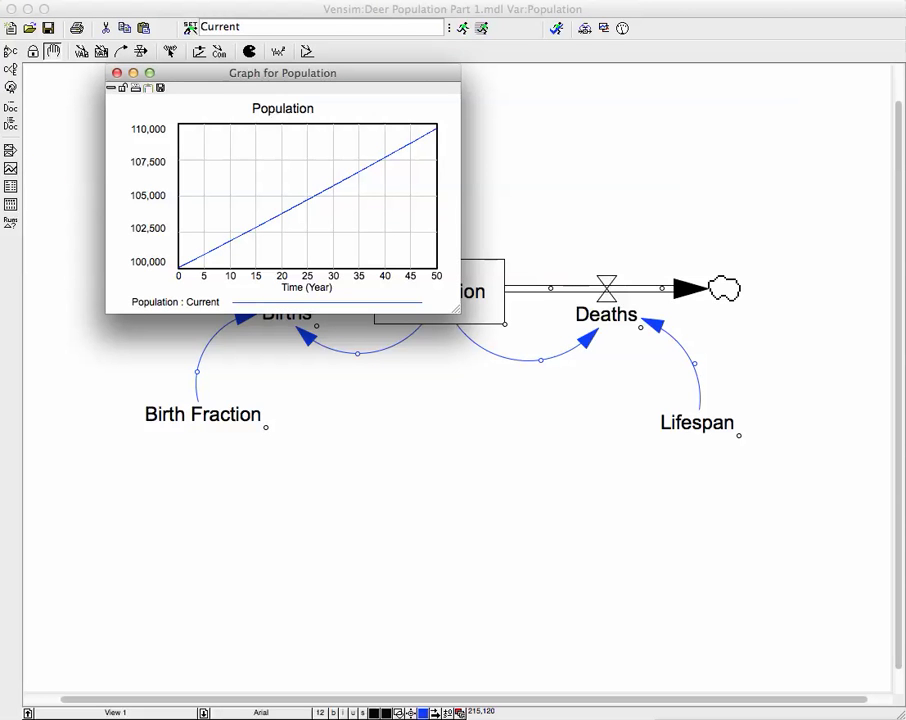
pyautogui.moveTo(456, 309); pyautogui.dragTo(868, 648)
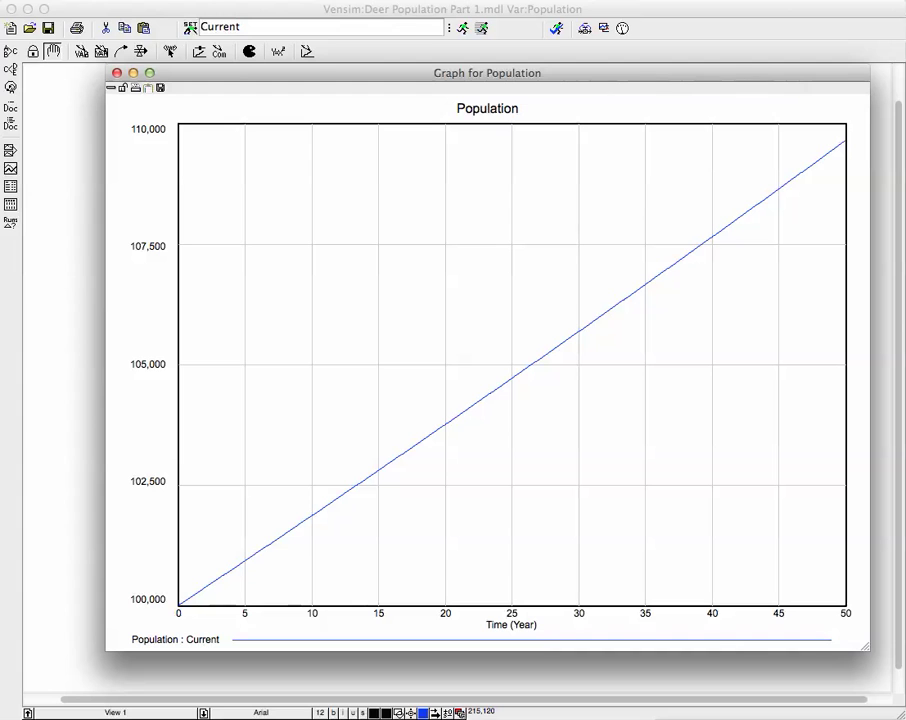
pyautogui.moveTo(487, 73); pyautogui.dragTo(421, 71)
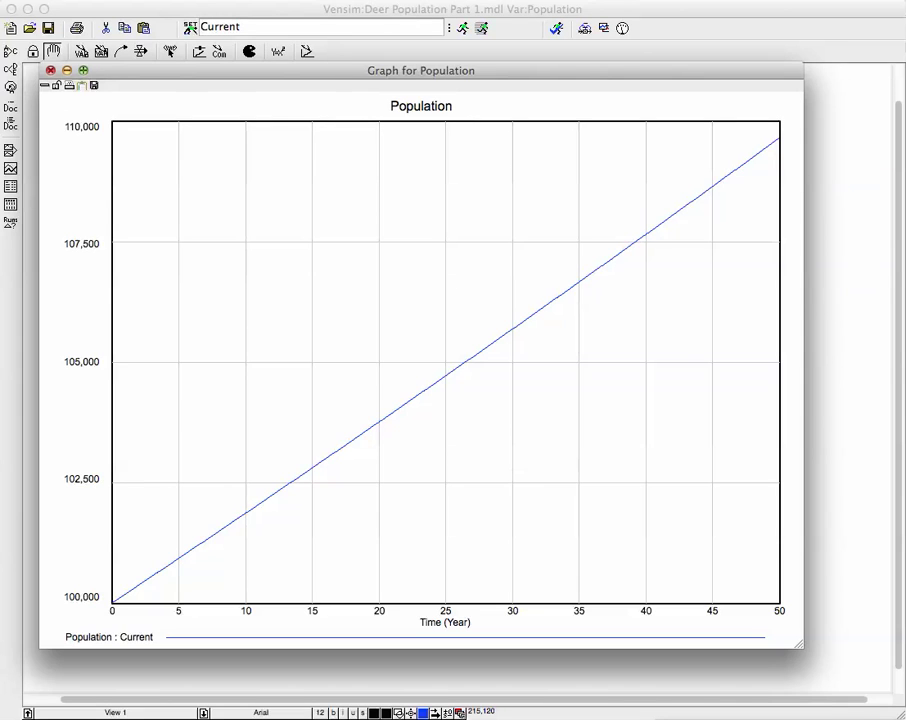
pyautogui.click(50, 70)
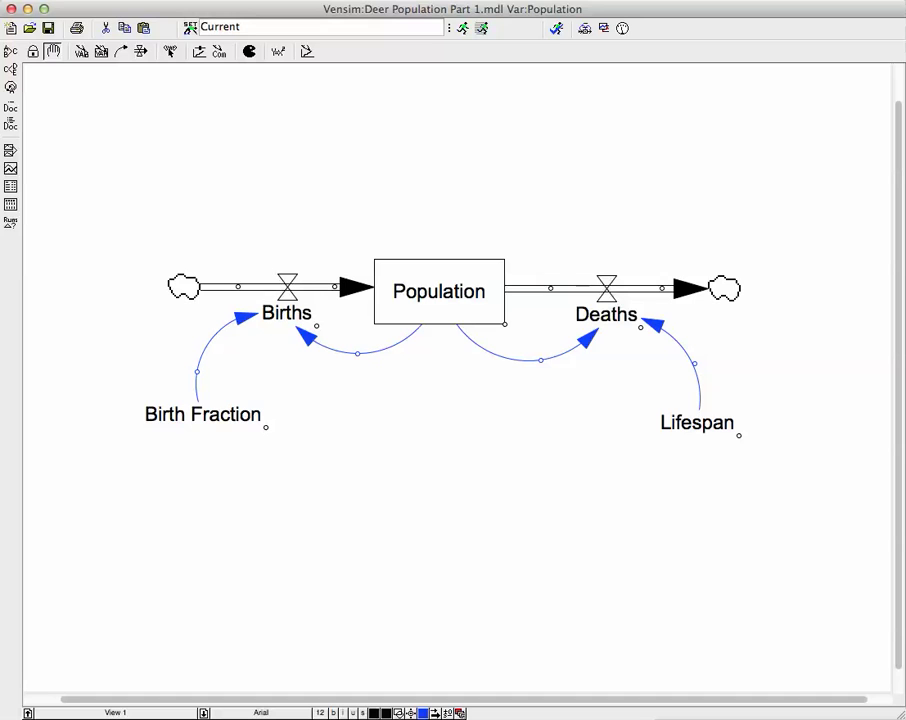
# Step: Reopen the Population graph and enlarge its window to inspect the curve again
pyautogui.click(10, 169)
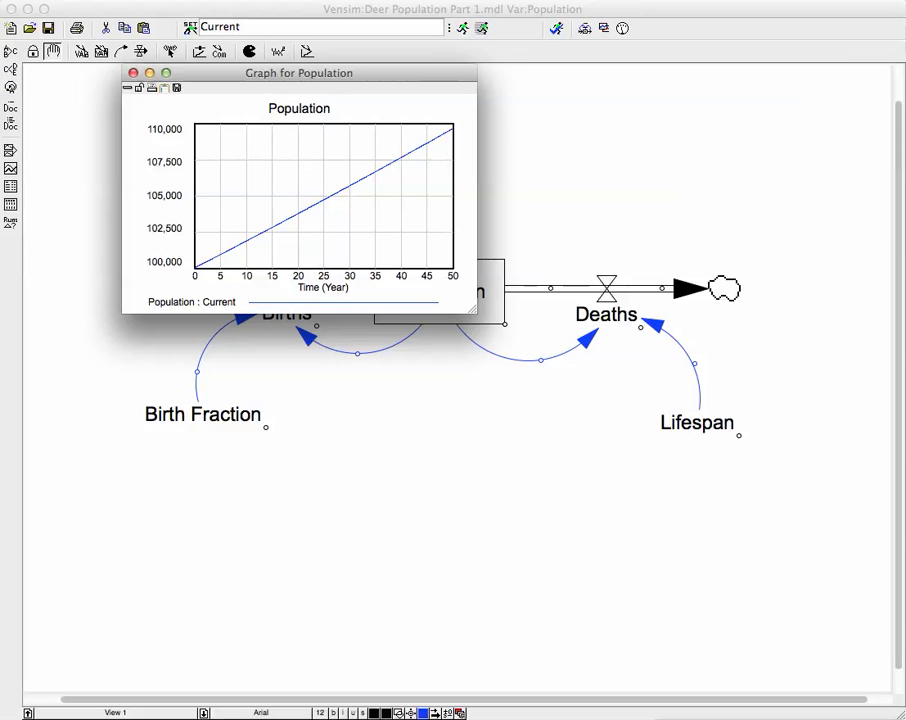
pyautogui.moveTo(472, 309); pyautogui.dragTo(855, 672)
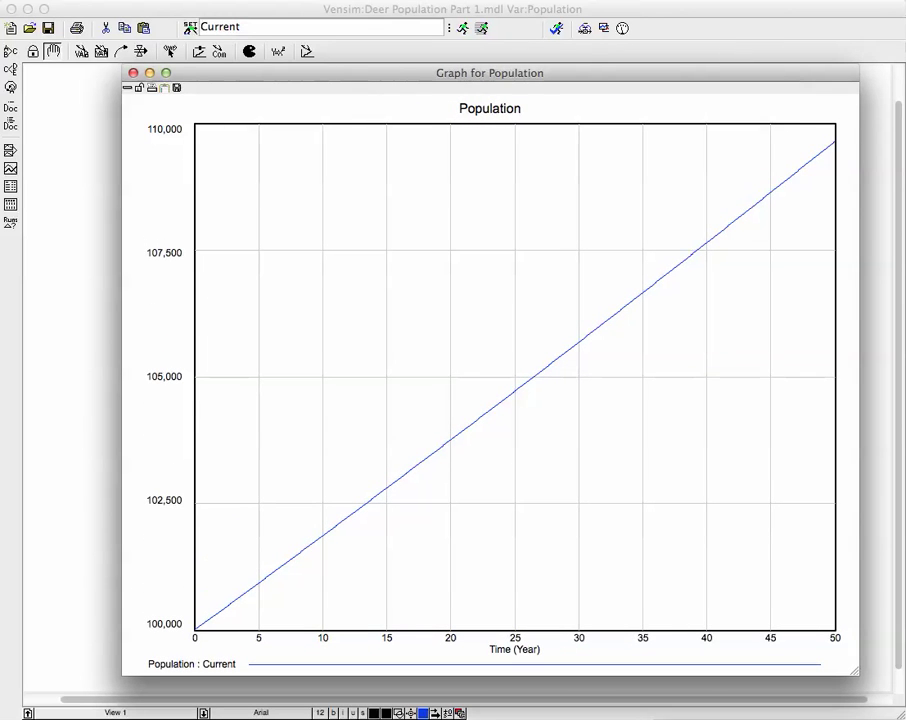